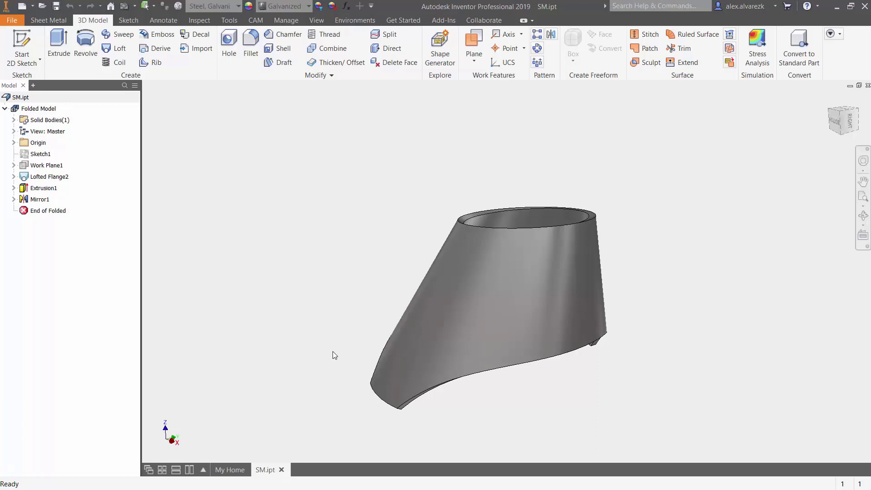
Begin a point-to-point rip on the cone's side face, then cancel it unapplied
middle_click_drag(334, 354, 595, 337, "shift")
middle_click_drag(573, 296, 747, 274, "shift")
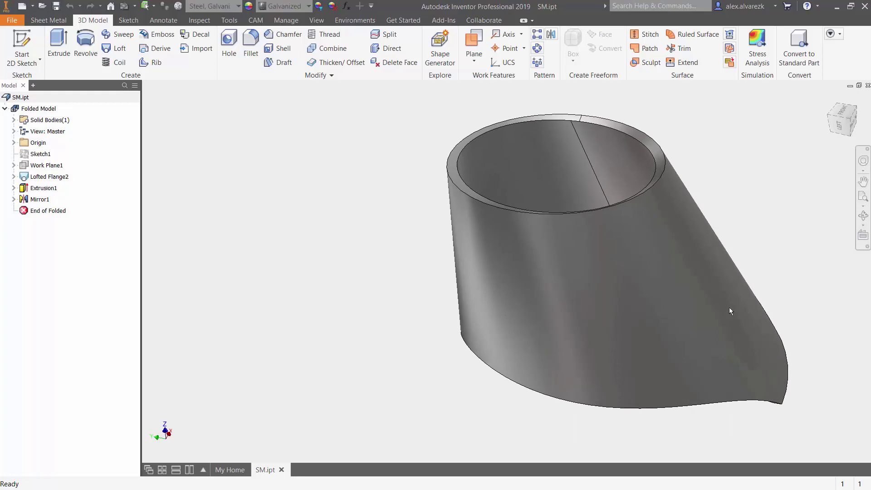
left_click(48, 21)
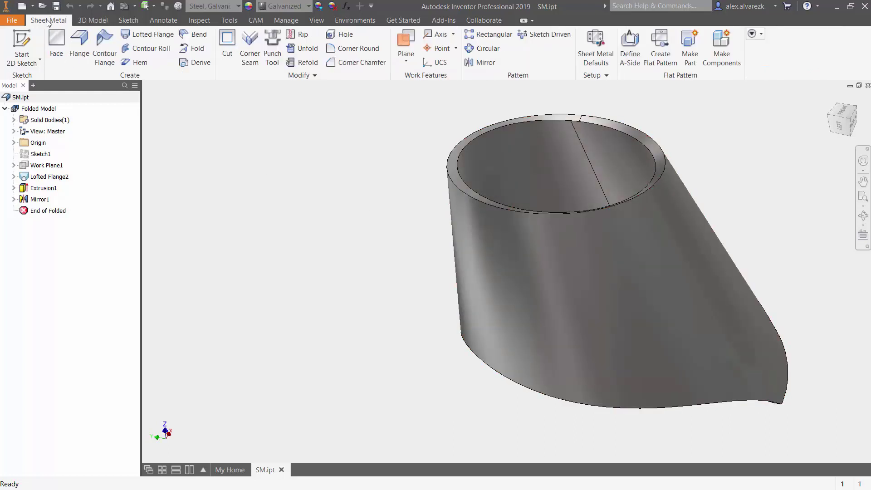
left_click(301, 35)
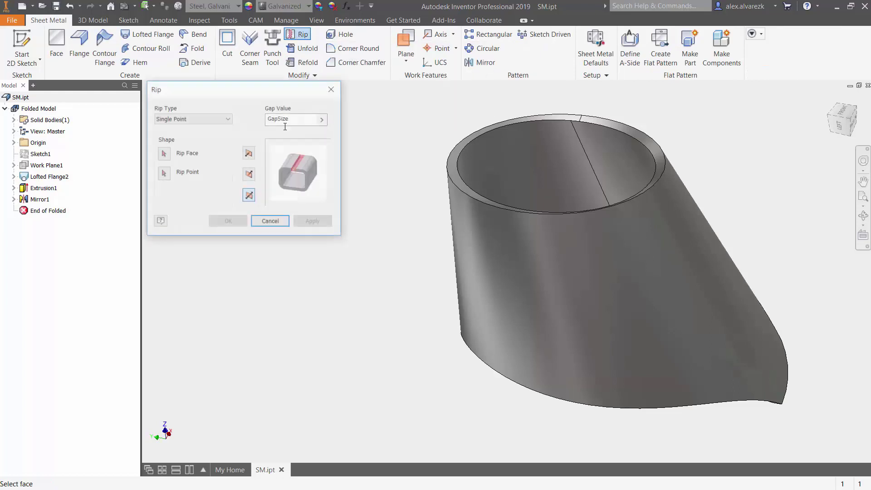
left_click(210, 117)
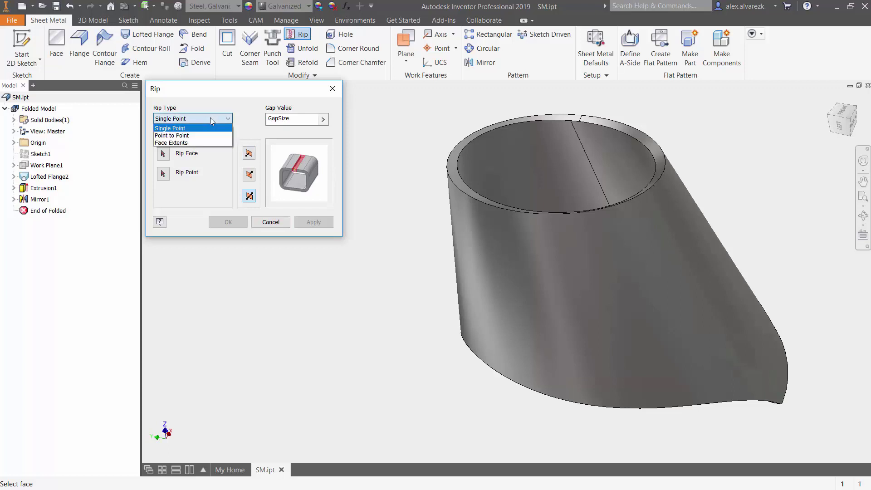
left_click(191, 136)
middle_click_drag(447, 335, 592, 264, "shift")
scroll(486, 336, "down", 3)
left_click(681, 222)
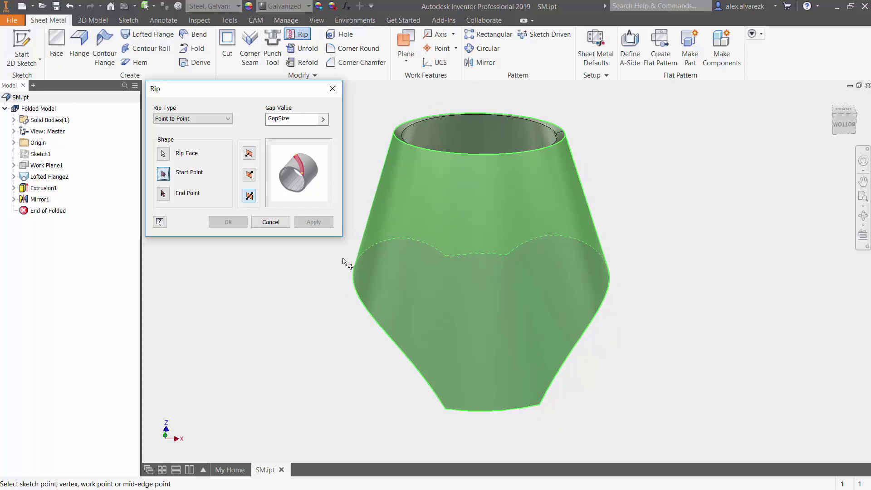
left_click(268, 224)
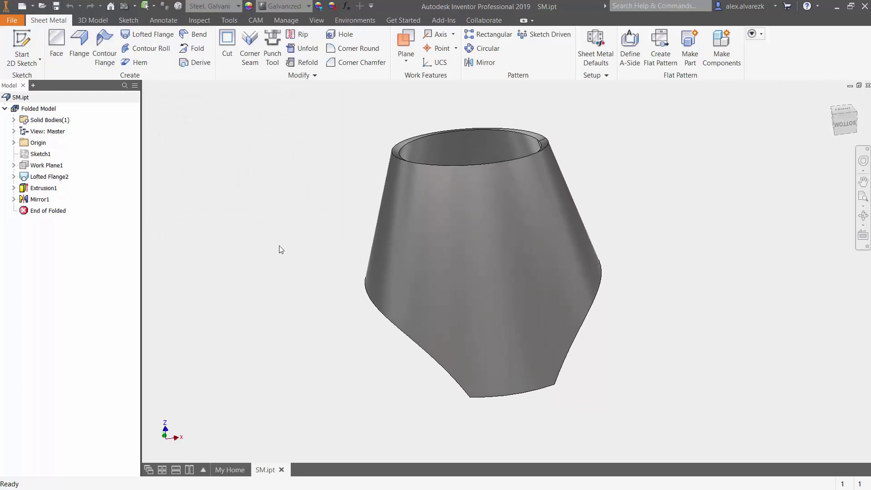
Start a new 2D sketch on the YZ Plane
left_click(128, 20)
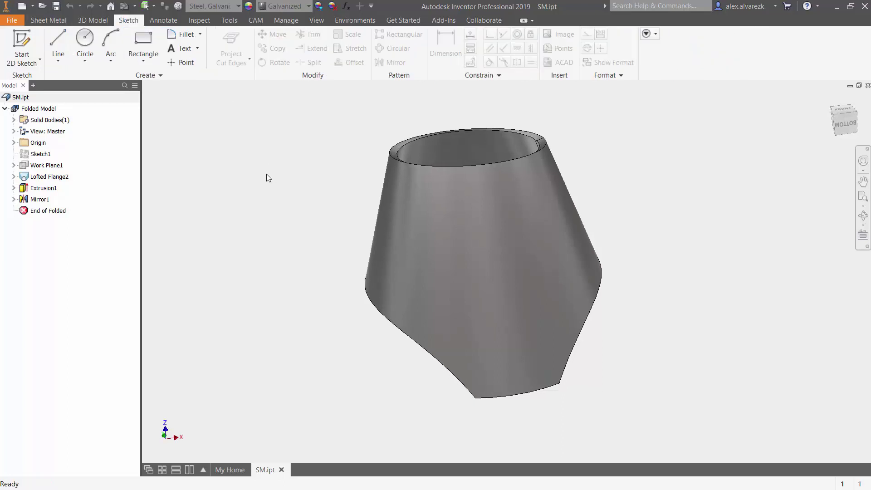
left_click(14, 142)
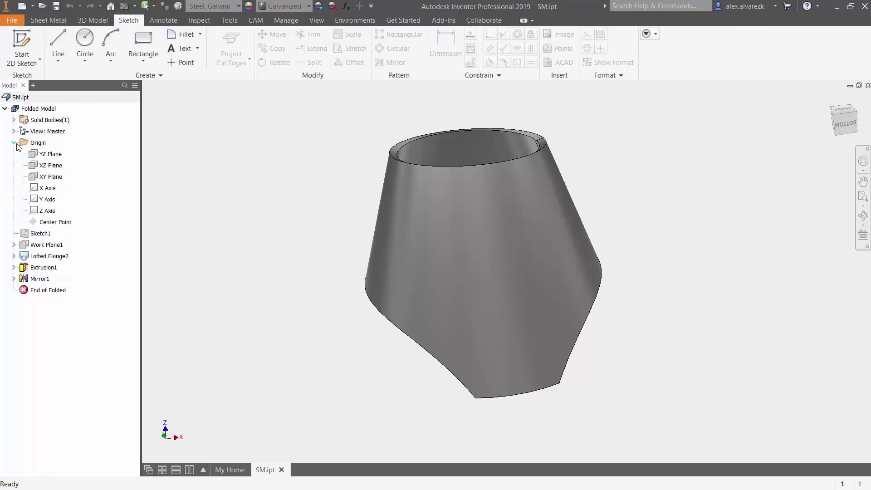
left_click(58, 158)
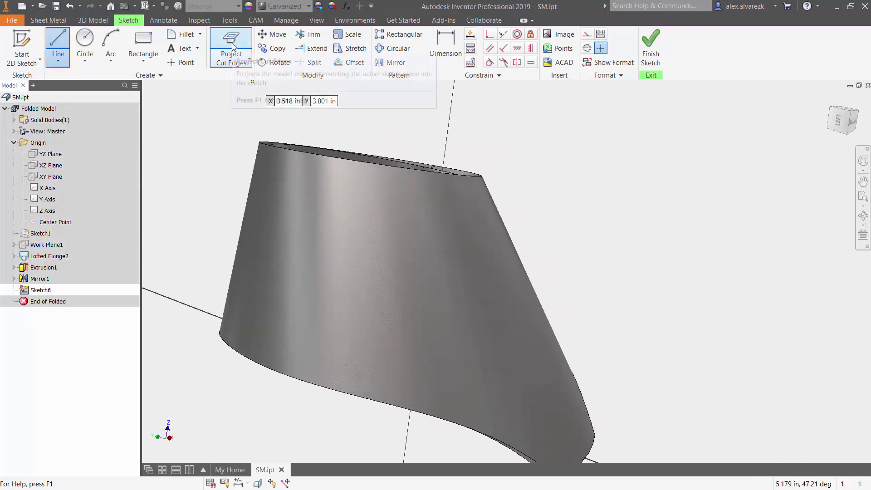
Project the YZ Plane's cut edge through the cone and finish the sketch
left_click(233, 58)
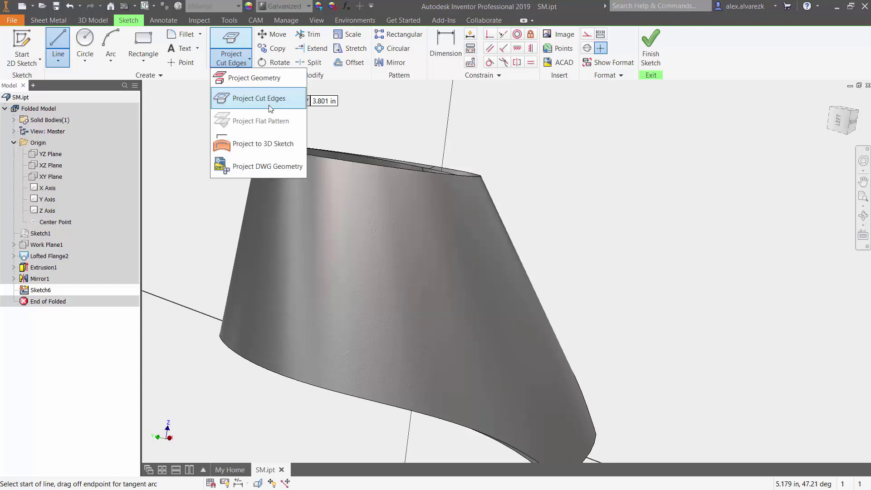
left_click(270, 100)
middle_click_drag(444, 135, 589, 173, "shift")
scroll(590, 173, "down", 3)
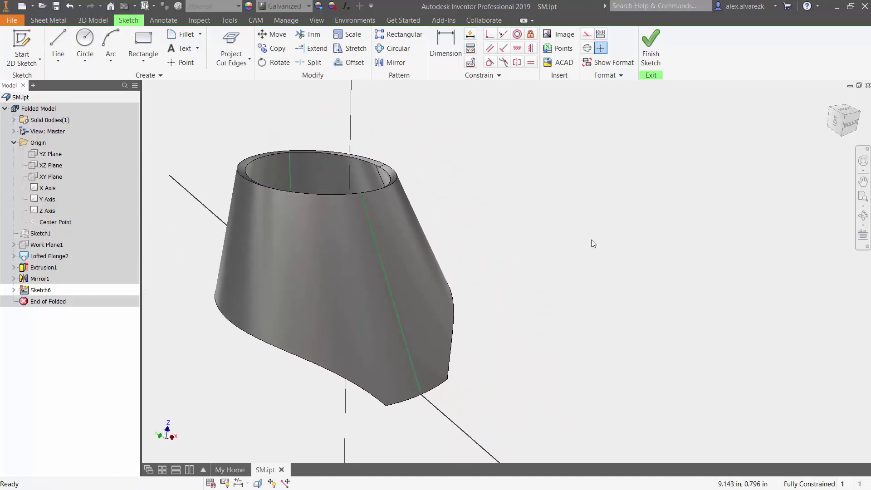
scroll(592, 239, "down", 2)
scroll(489, 366, "down", 2)
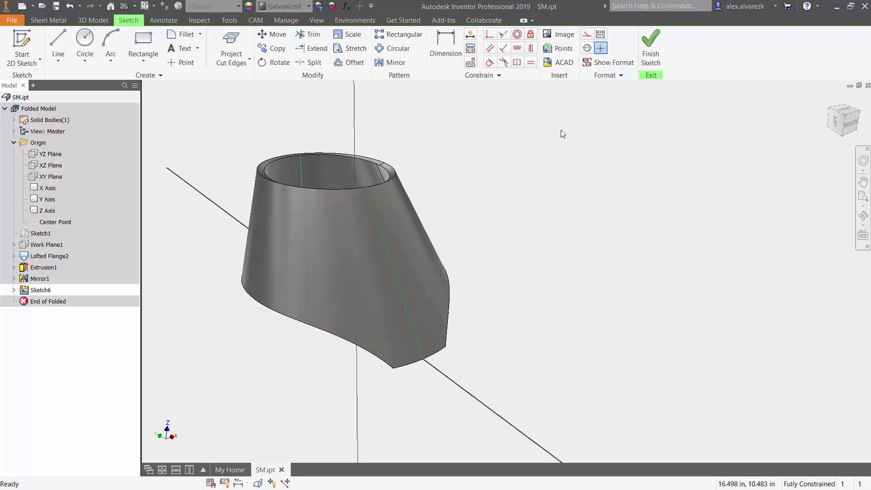
left_click(651, 50)
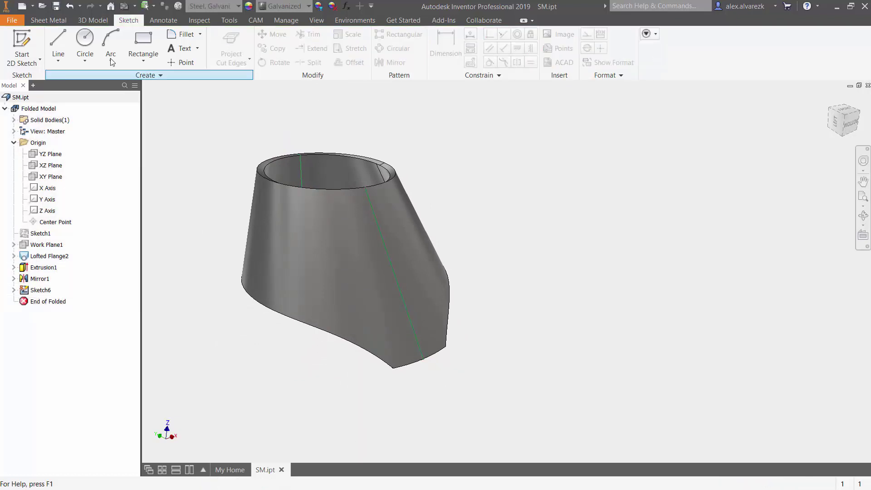
Start a Point to Point rip on the cone's side face
left_click(51, 20)
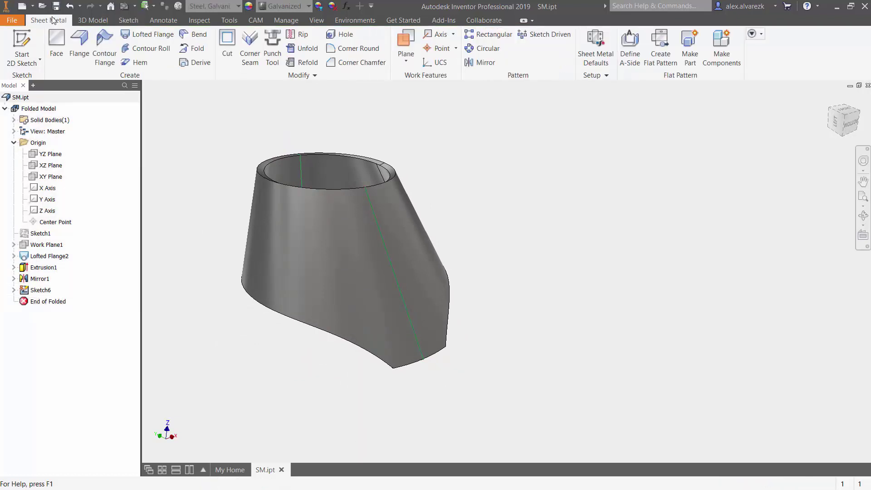
left_click(298, 36)
scroll(437, 152, "down", 2)
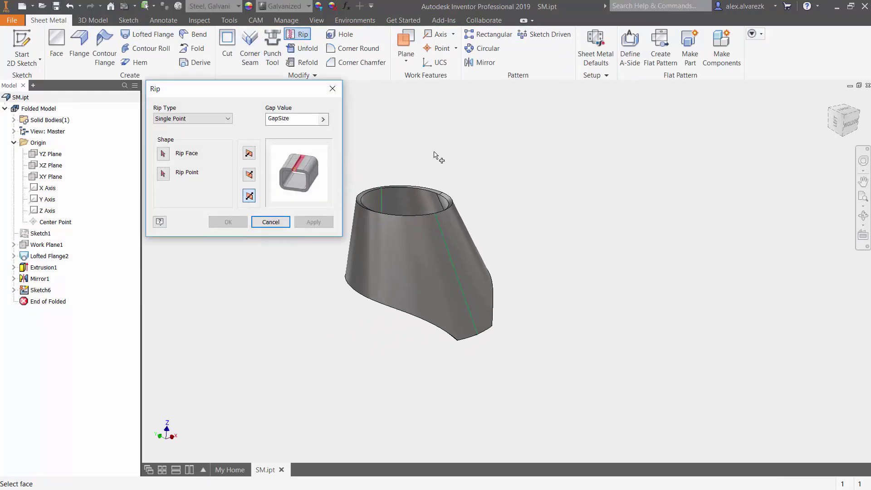
left_click(199, 119)
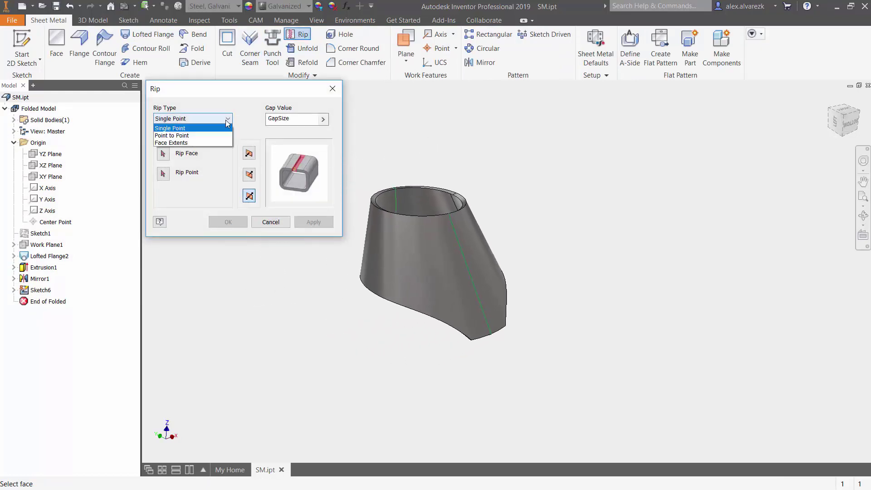
left_click(195, 135)
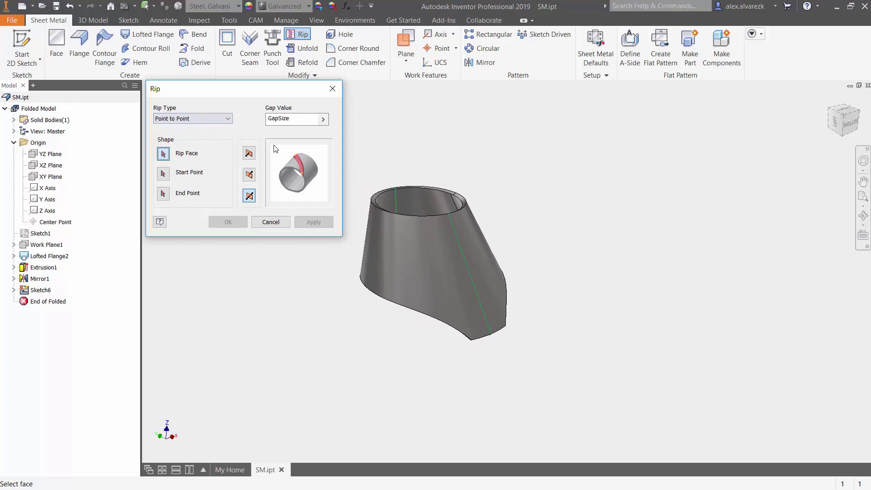
left_click(473, 241)
Rip from the top edge to the bottom edge with gap value GapSize/2
middle_click_drag(541, 225, 587, 222)
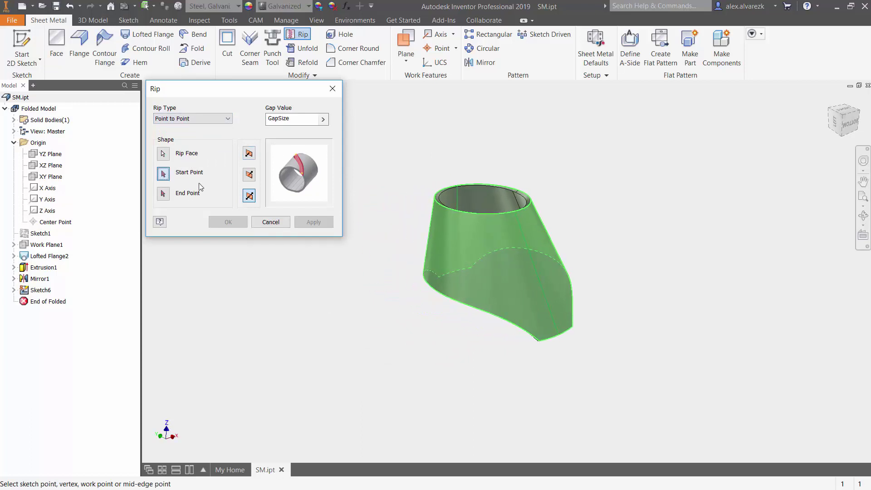
scroll(544, 197, "down", 5)
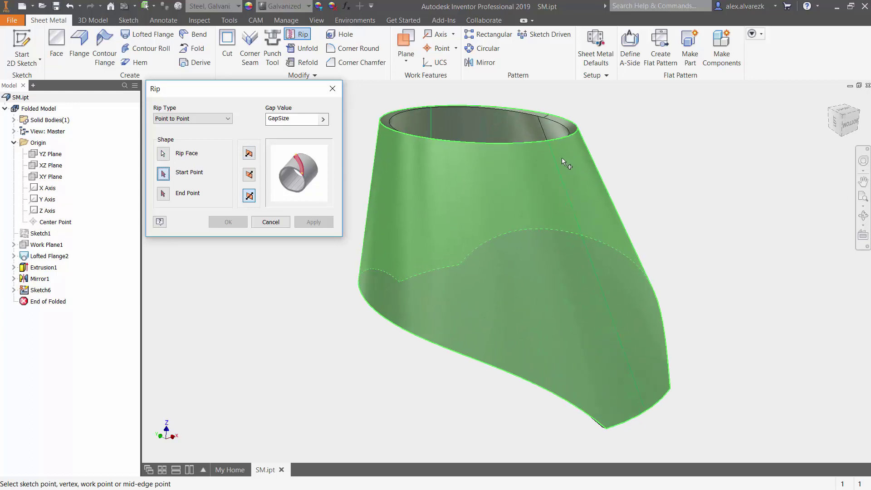
left_click(552, 128)
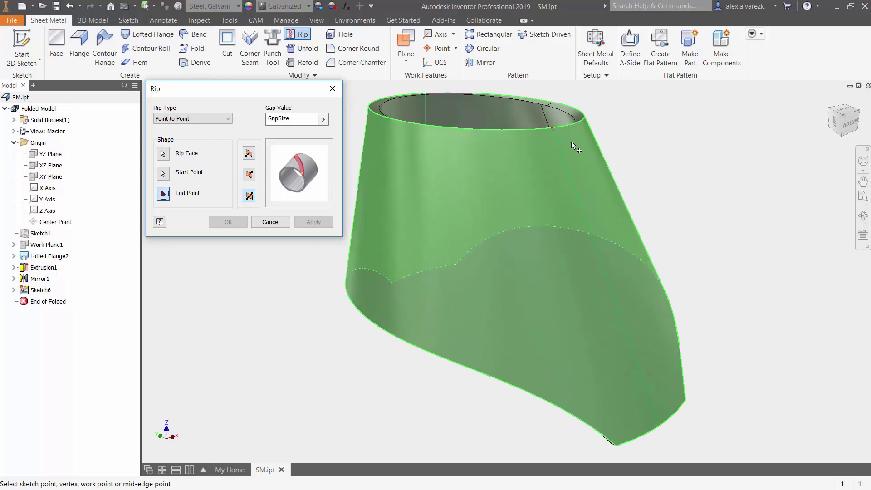
left_click(661, 429)
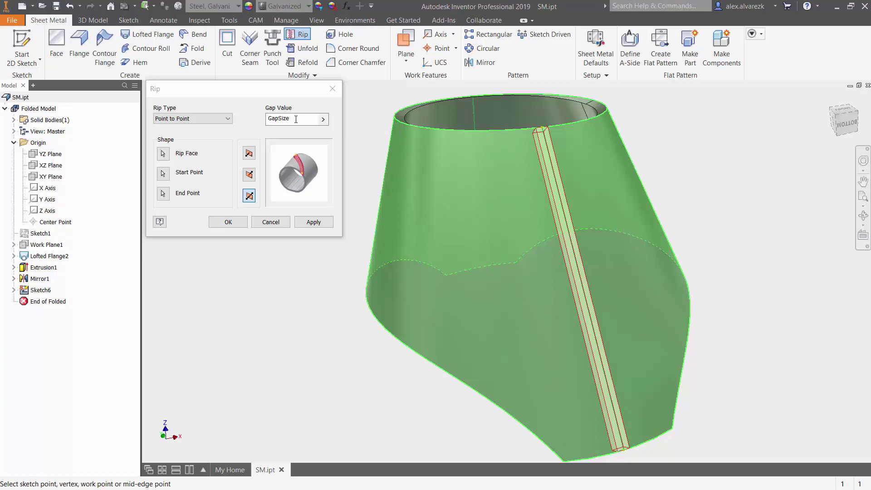
left_click(296, 119)
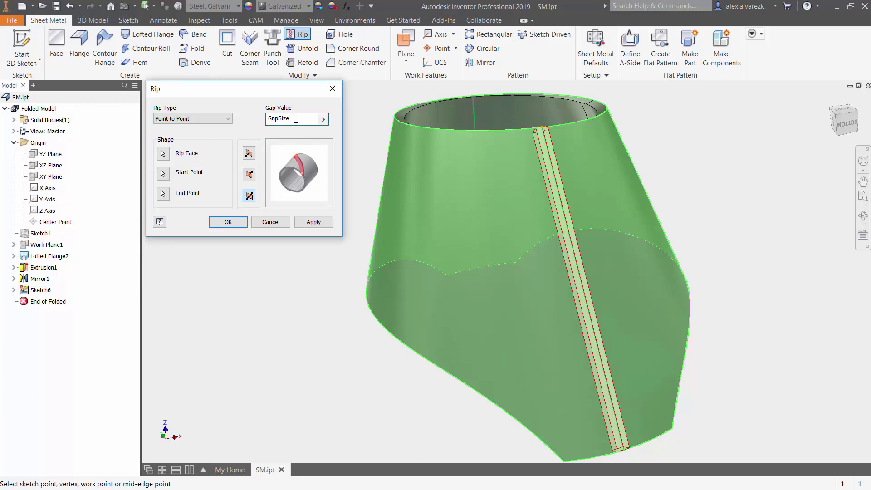
type("/2")
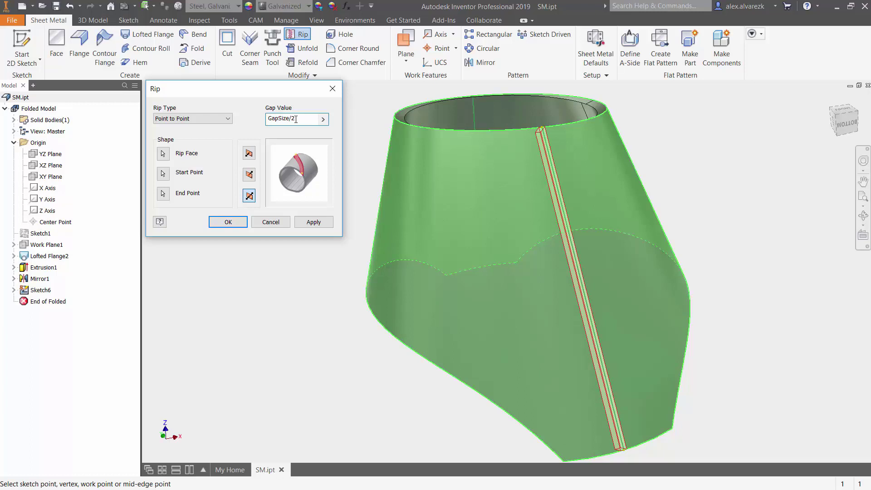
left_click(226, 221)
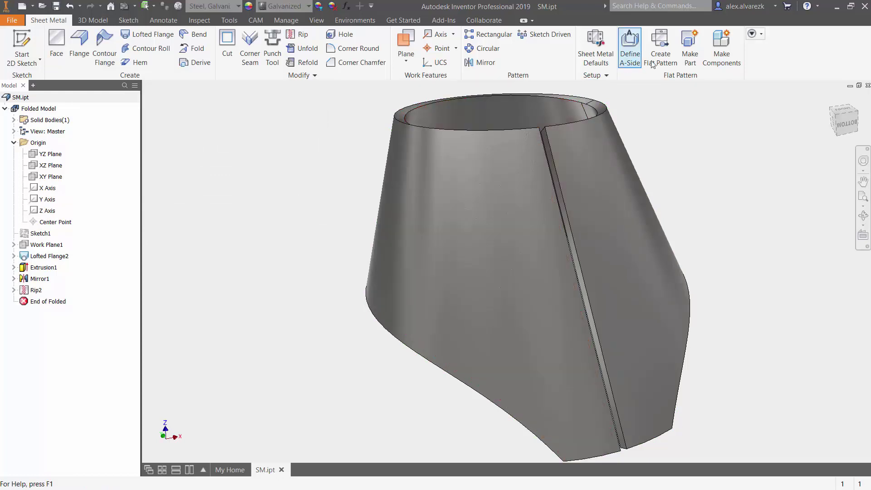
Create the ripped cone's flat pattern, save SM.ipt, and return to the folded model
left_click(661, 50)
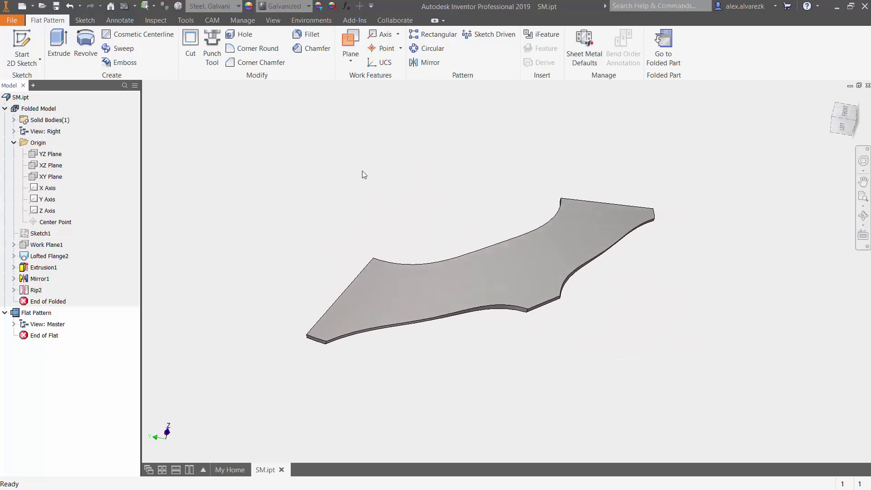
left_click(56, 6)
left_click(387, 274)
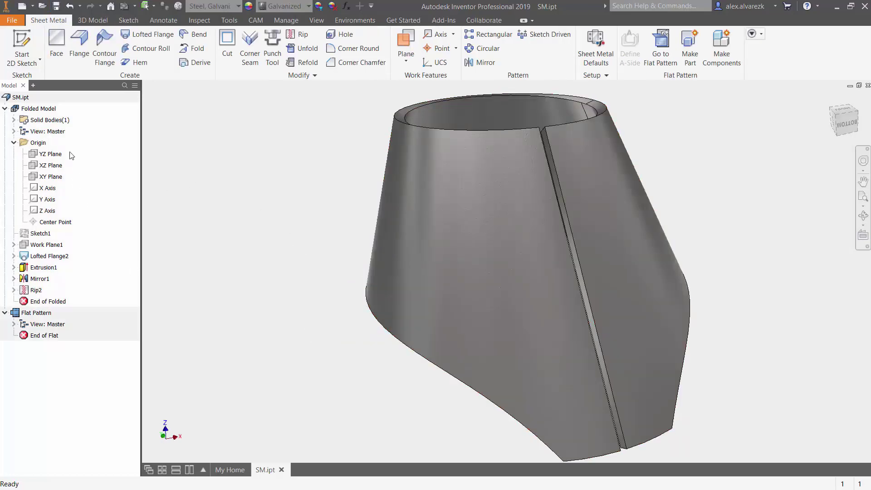
Create a new drawing of the part from the standard.dwg template
right_click(52, 109)
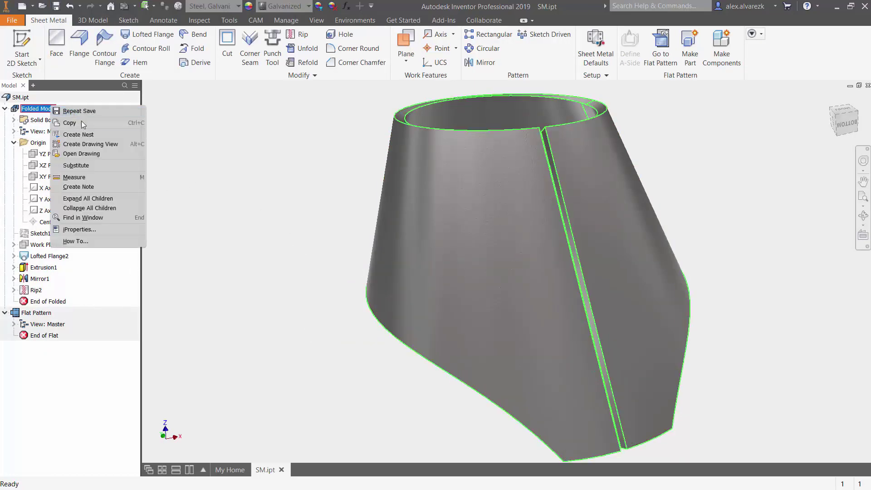
left_click(90, 144)
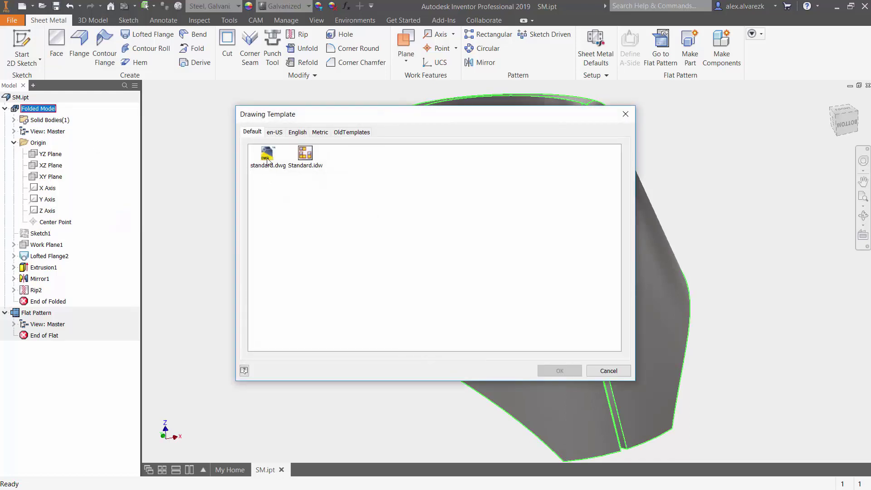
double_click(268, 160)
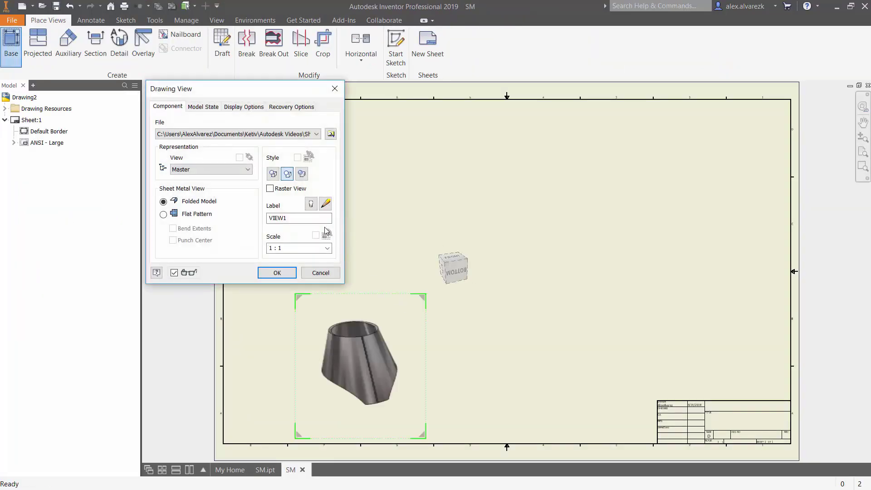
Place the flat pattern as a front view at 1:1 scale on the sheet
left_click(164, 214)
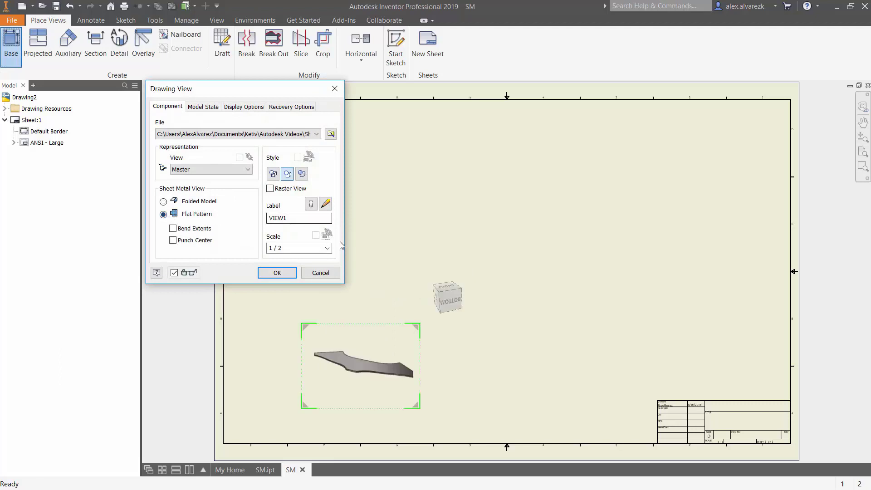
left_click(450, 290)
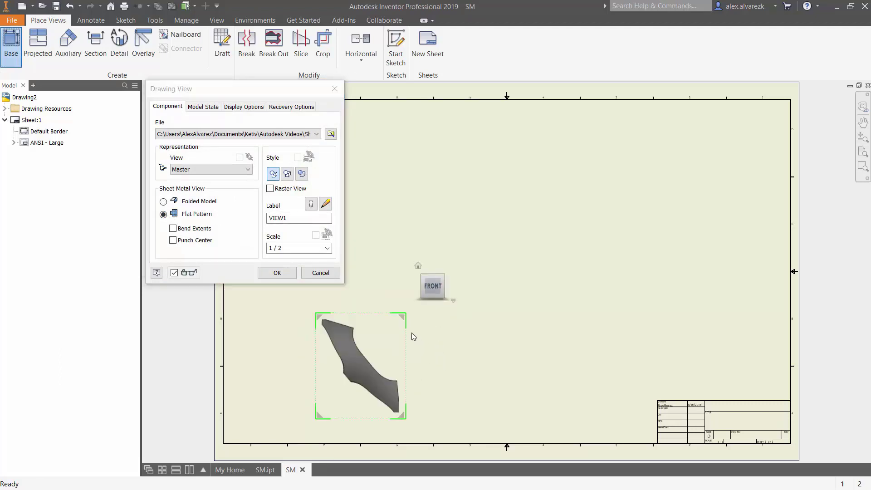
left_click_drag(356, 365, 498, 261)
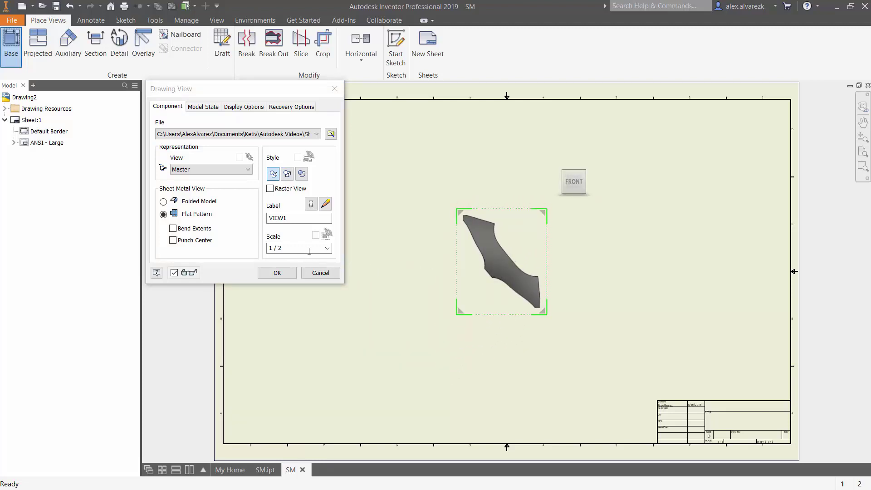
left_click(326, 249)
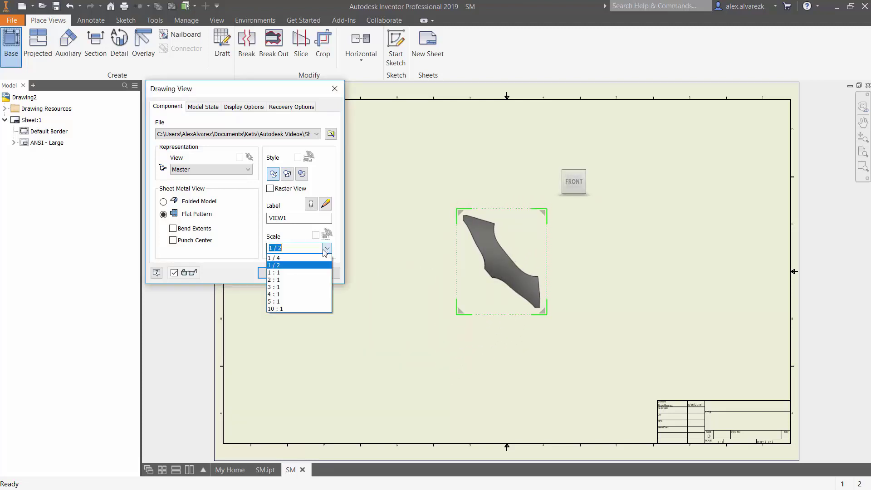
left_click(303, 273)
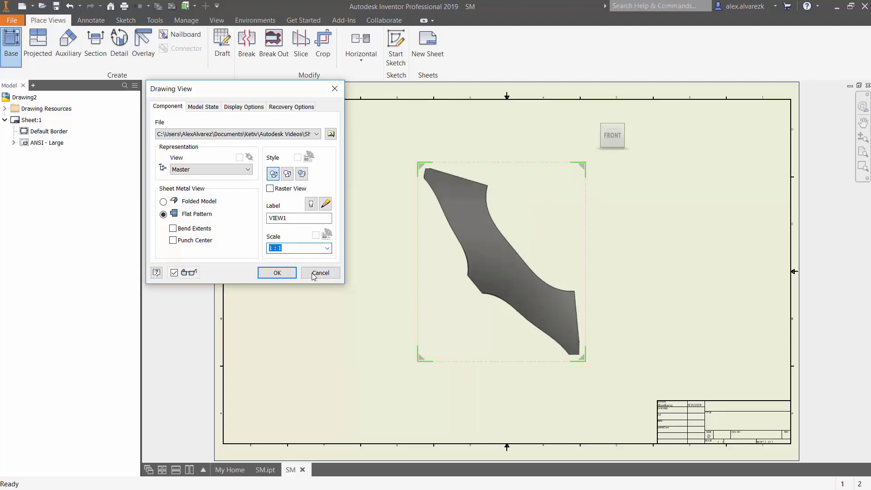
left_click(276, 272)
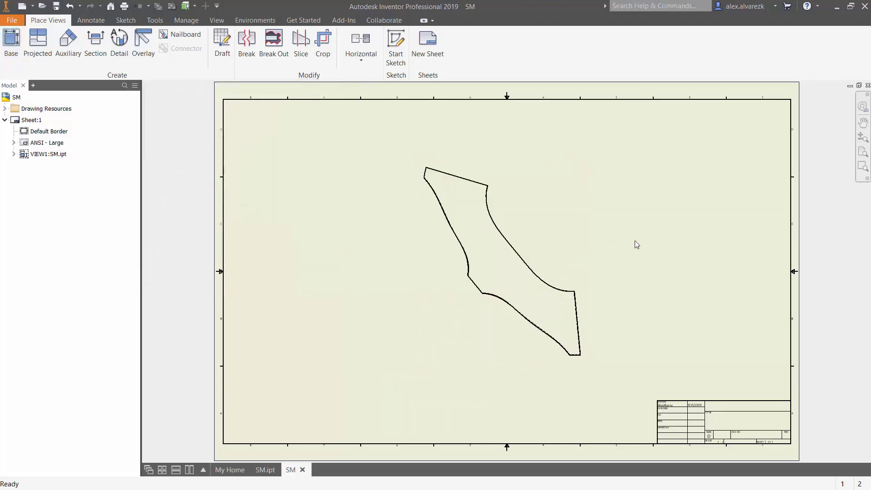